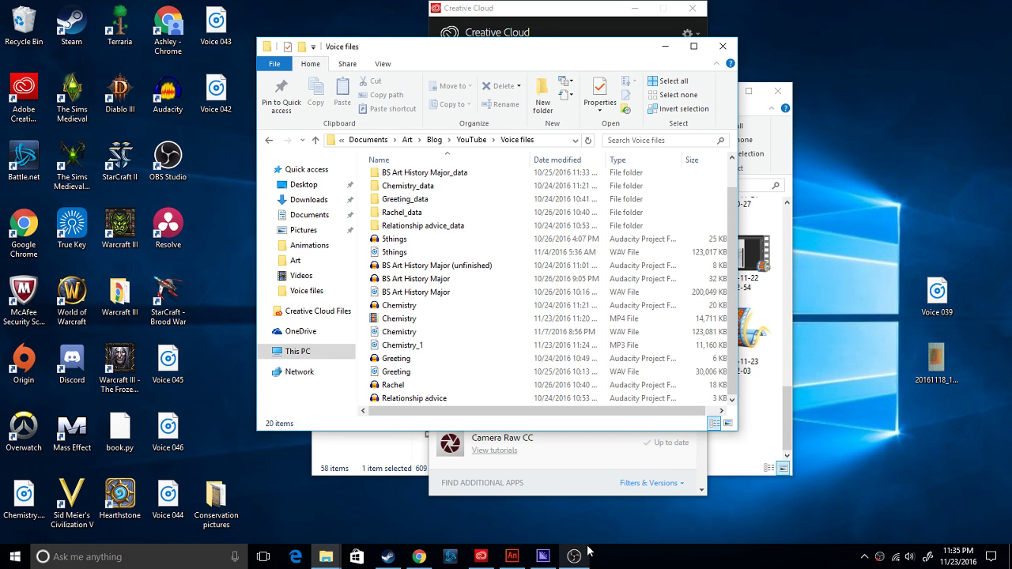
- Switch to the sprite.fla window in Animate from its taskbar preview
mouse_move(586, 553)
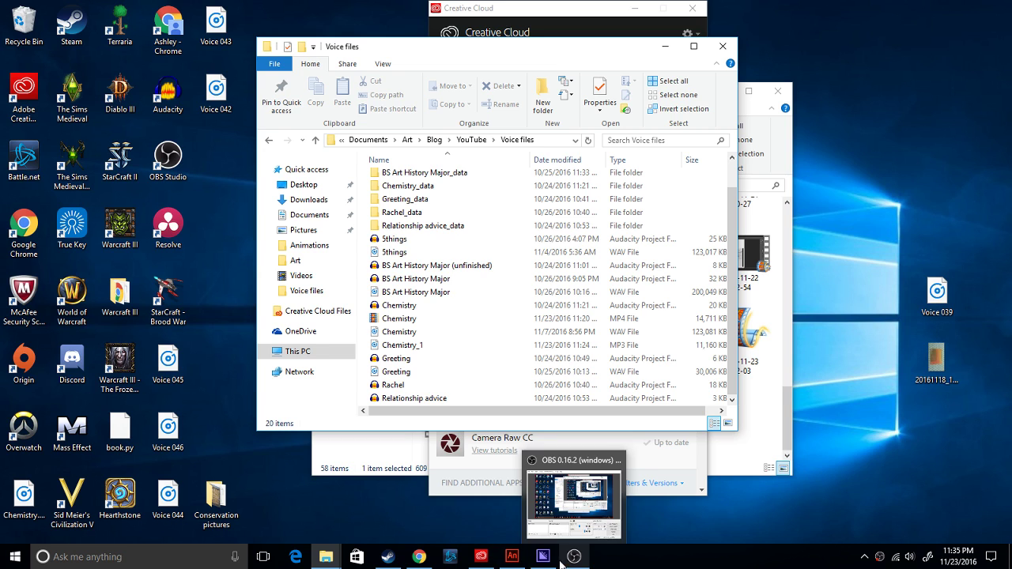
mouse_move(514, 551)
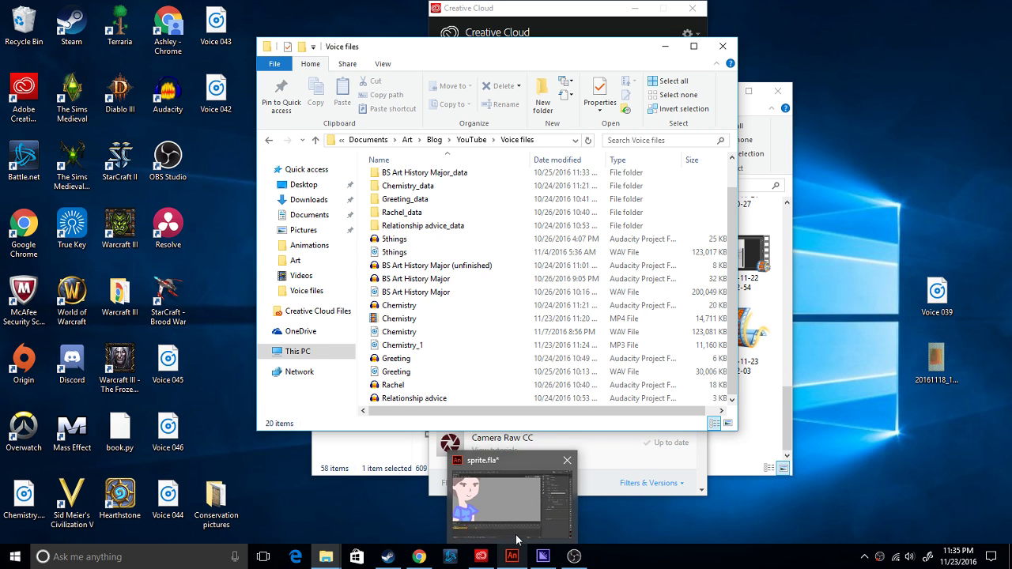
click(517, 540)
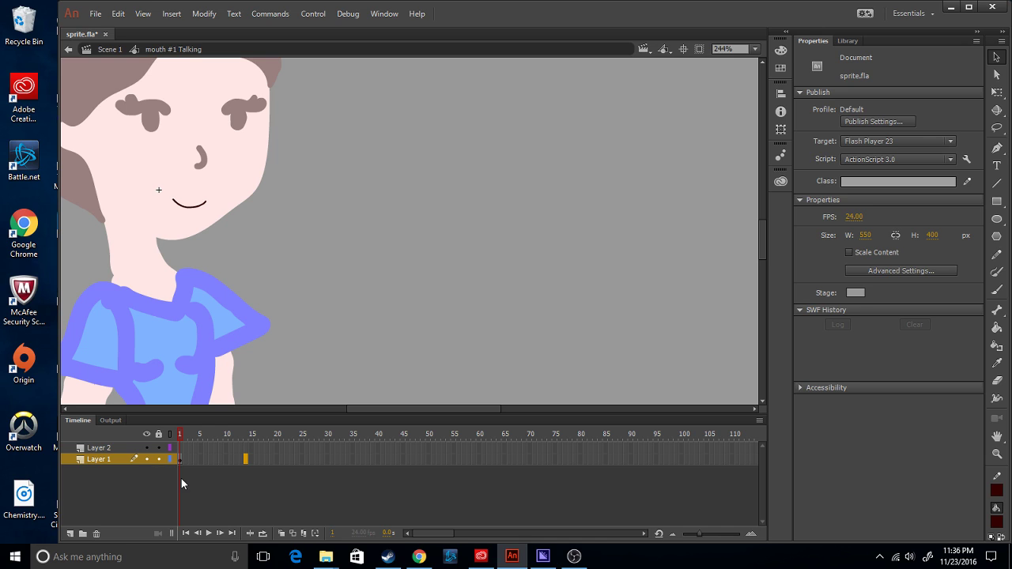
- Browse the Library's imported sounds and compare Layer 1 and Layer 2 frame contents
click(134, 448)
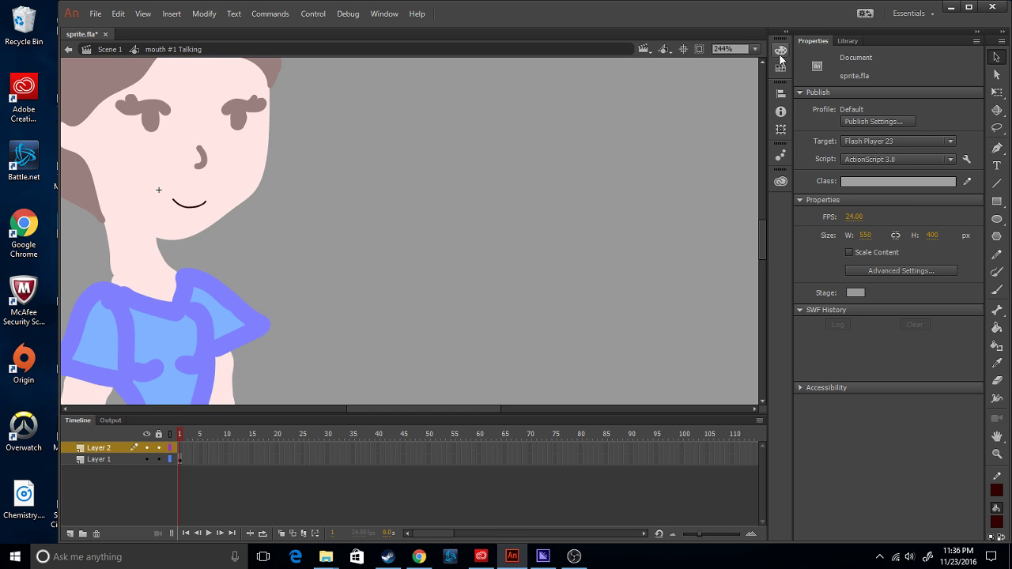
click(842, 42)
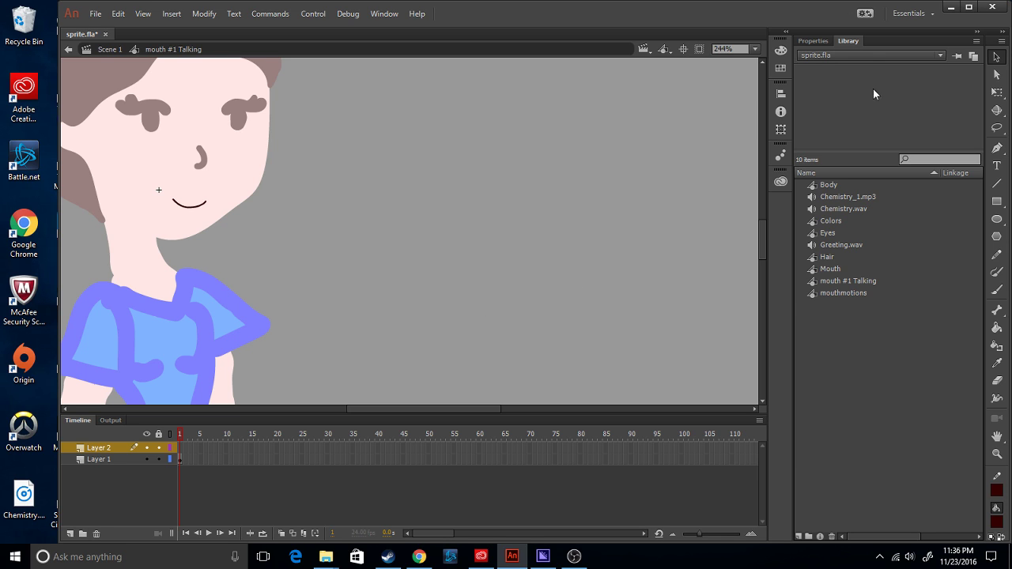
click(818, 42)
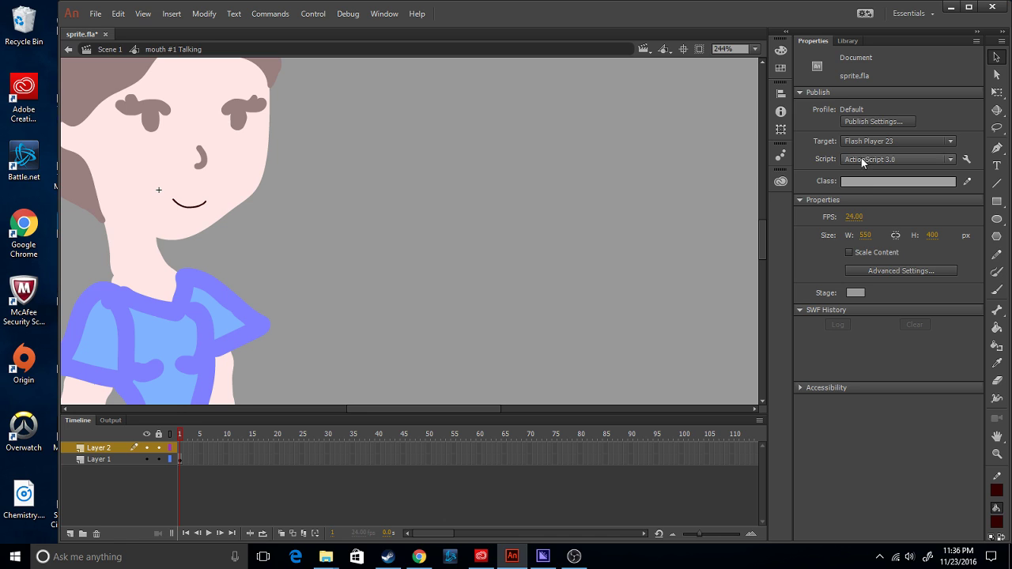
click(91, 460)
click(99, 449)
click(140, 461)
click(114, 450)
click(109, 460)
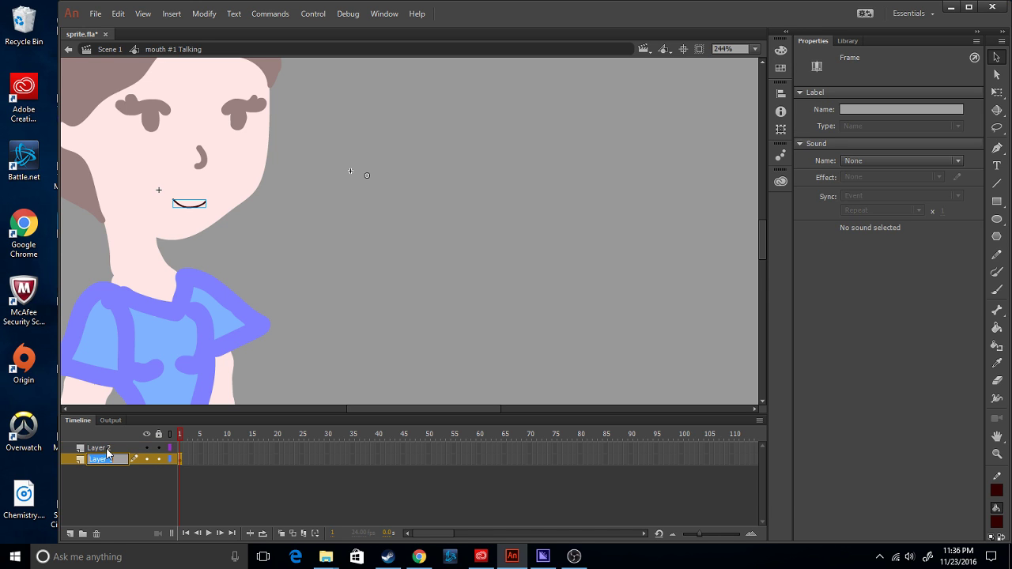
click(109, 450)
- Recheck the Library, then bring up the context menu for Layer 2
click(847, 40)
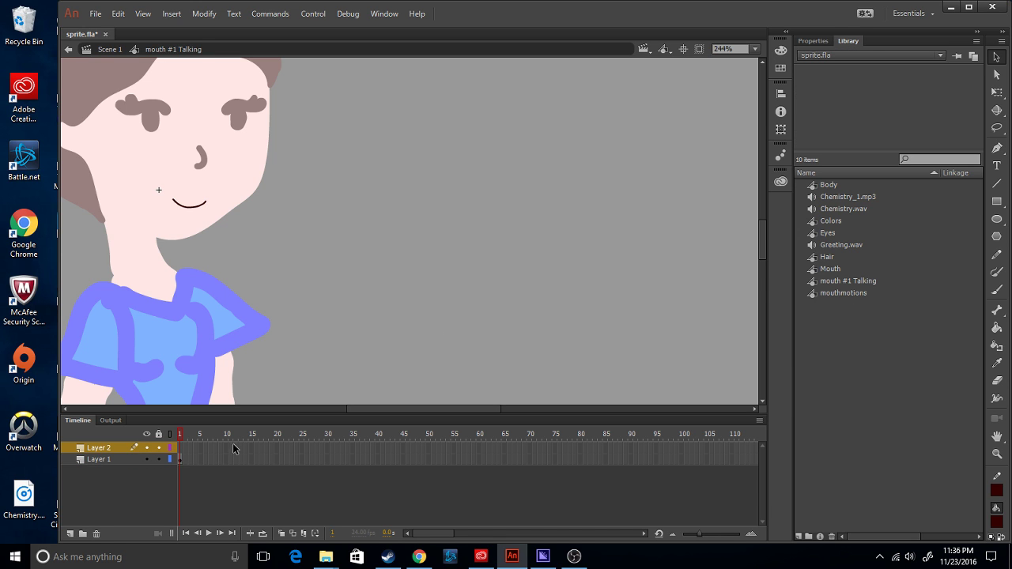
click(117, 453)
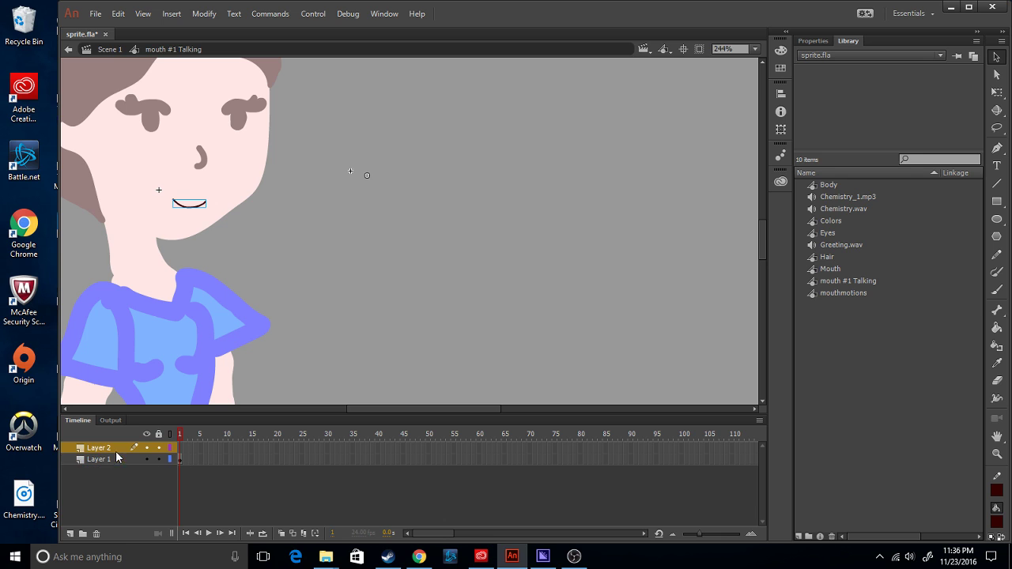
click(823, 44)
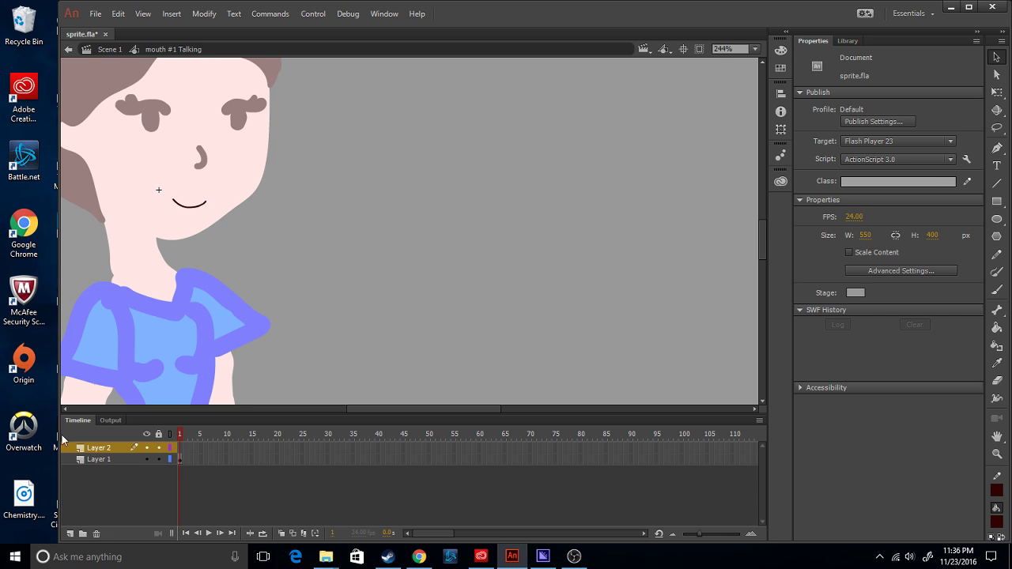
right_click(98, 448)
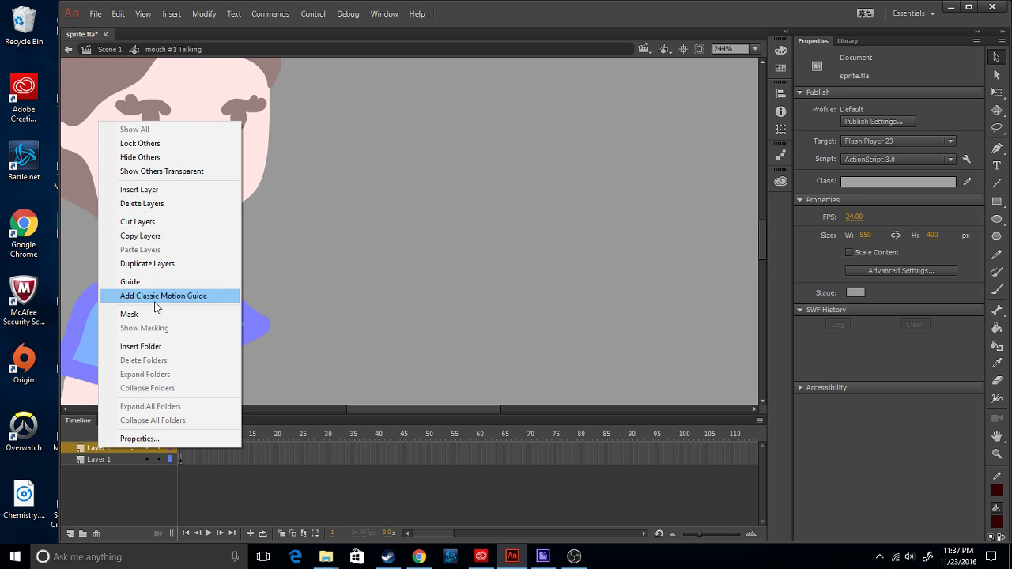
- Delete Layer 2 and insert a new Layer 3 above Layer 1
click(150, 204)
right_click(97, 448)
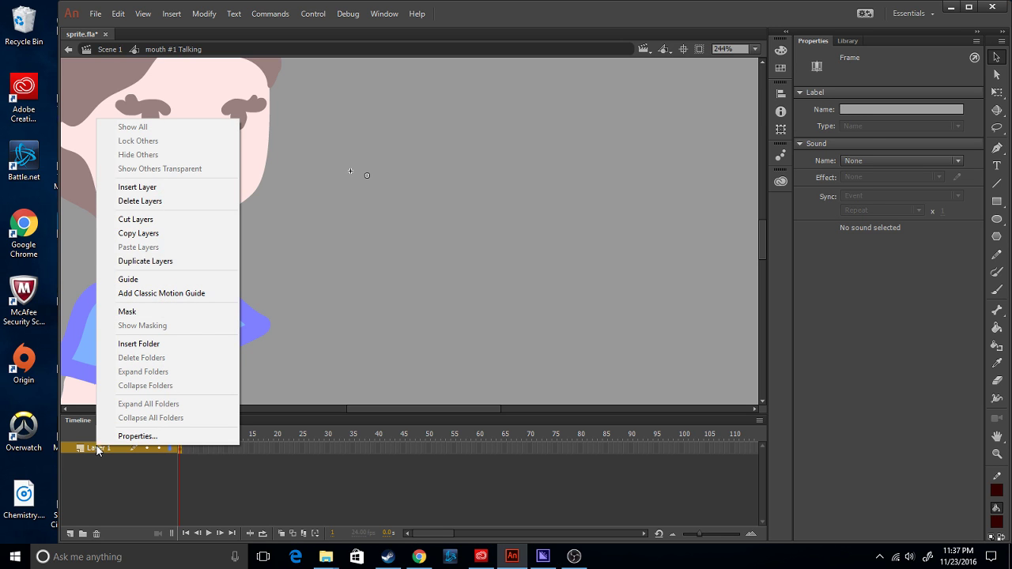
click(158, 188)
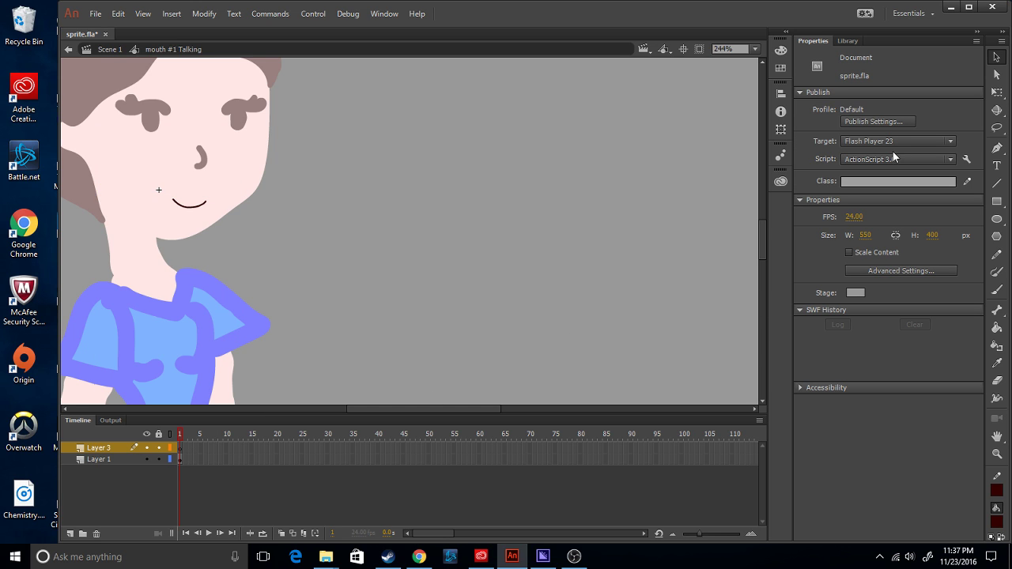
- Assign Chemistry.wav as a Stream sound to Layer 3's first frame
click(849, 43)
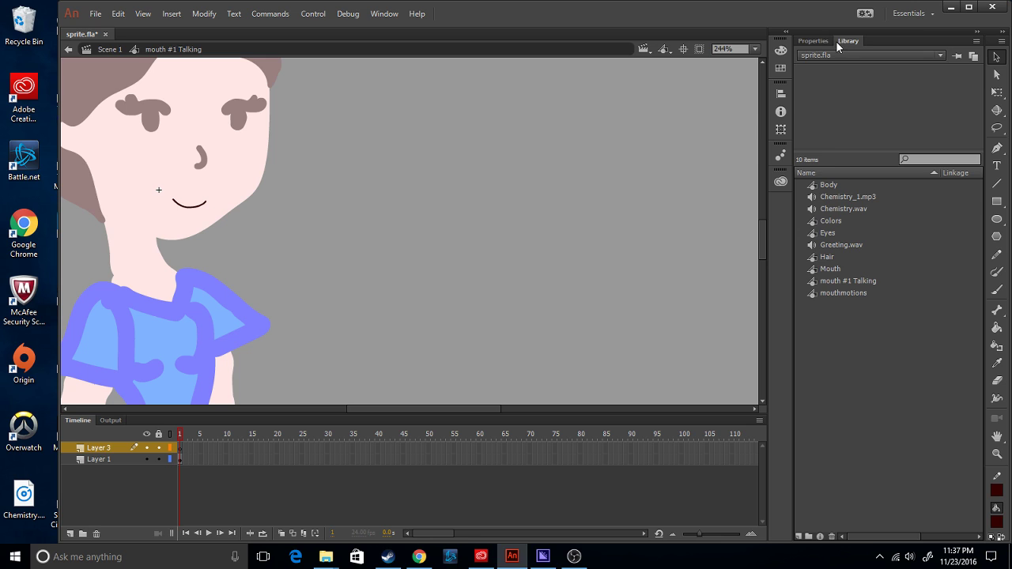
click(814, 41)
click(102, 458)
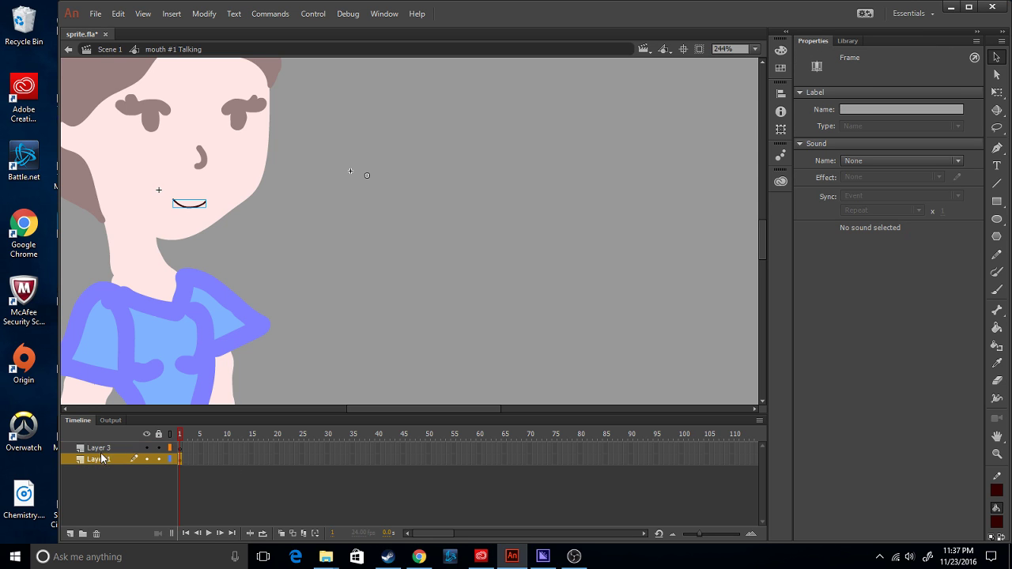
click(101, 448)
click(866, 159)
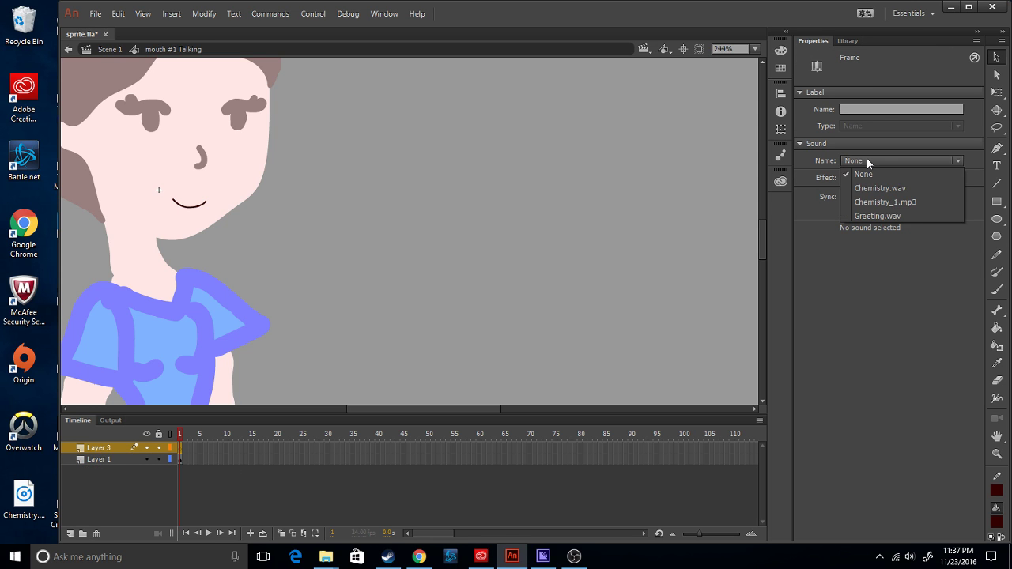
click(896, 187)
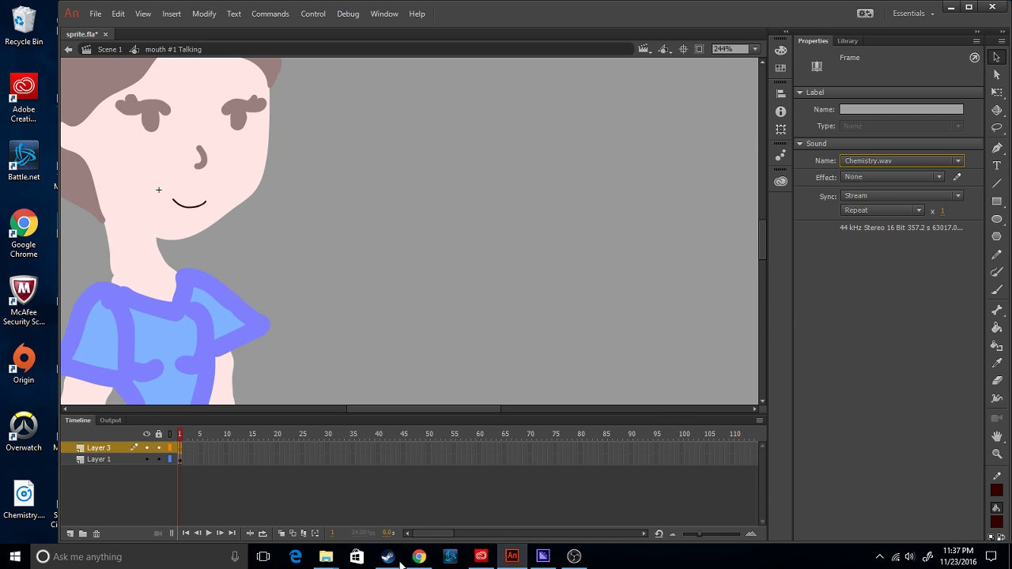
- Extend Layer 3 with frames to frame 55 and play back the Chemistry.wav sound
shift+click(453, 448)
right_click(453, 450)
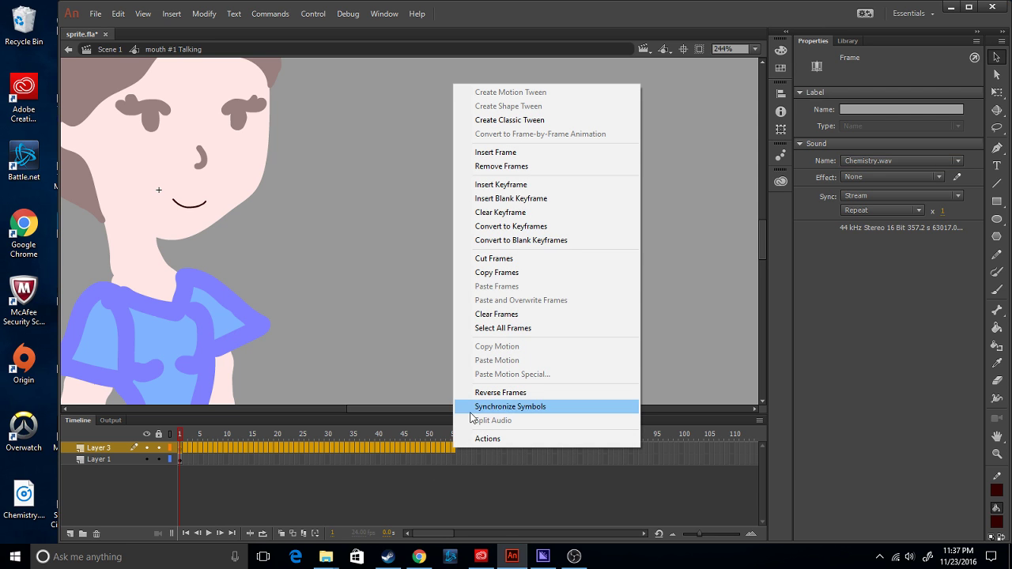
click(521, 156)
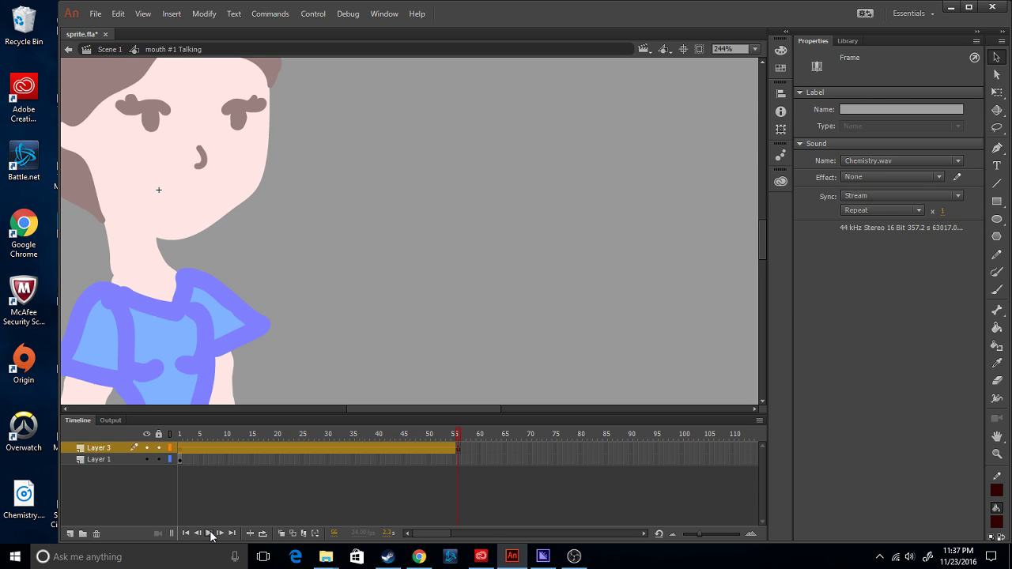
click(181, 449)
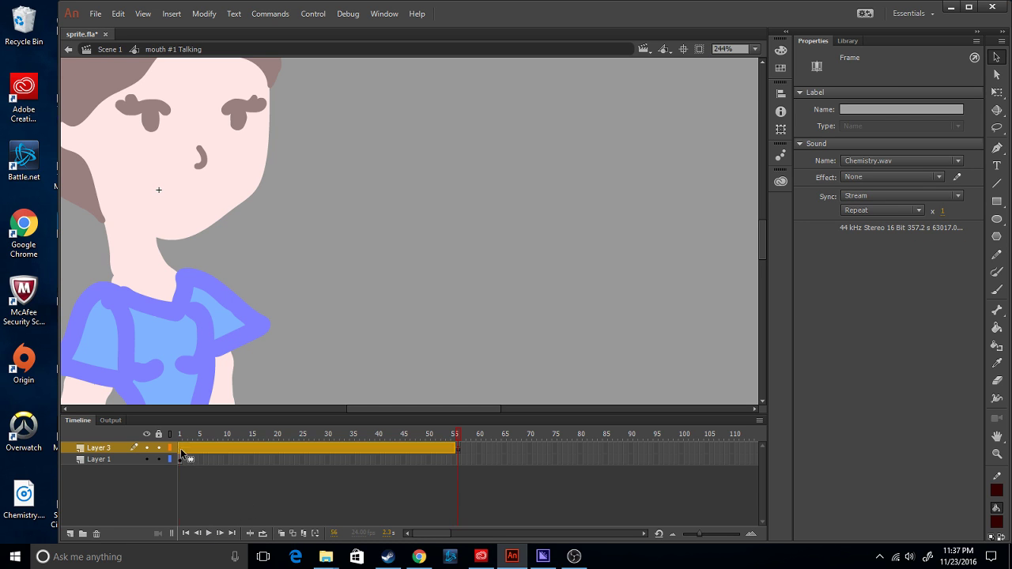
click(209, 534)
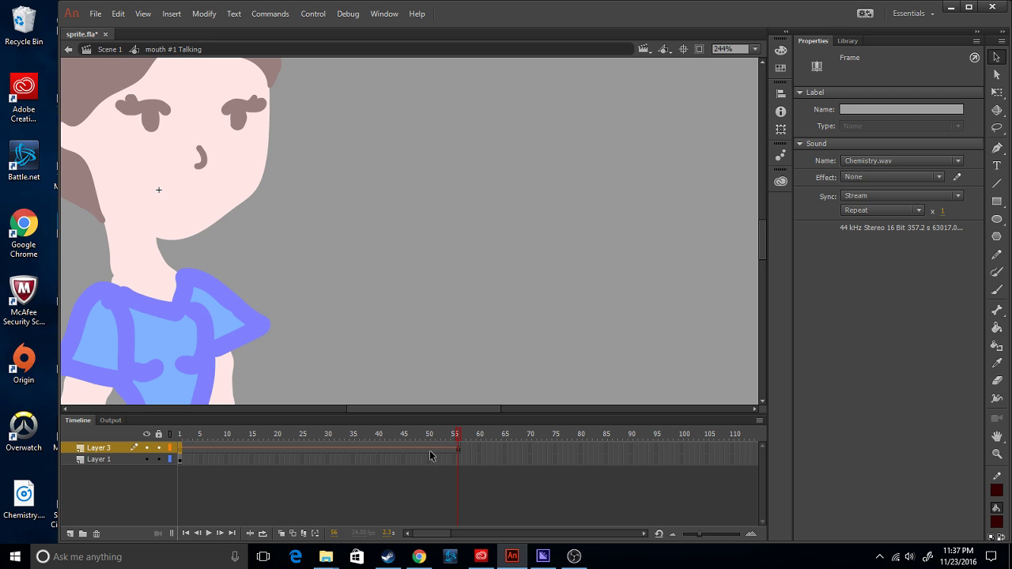
- Delete Layer 3, leaving only Layer 1 in the mouth #1 Talking timeline
right_click(429, 448)
click(392, 448)
right_click(108, 449)
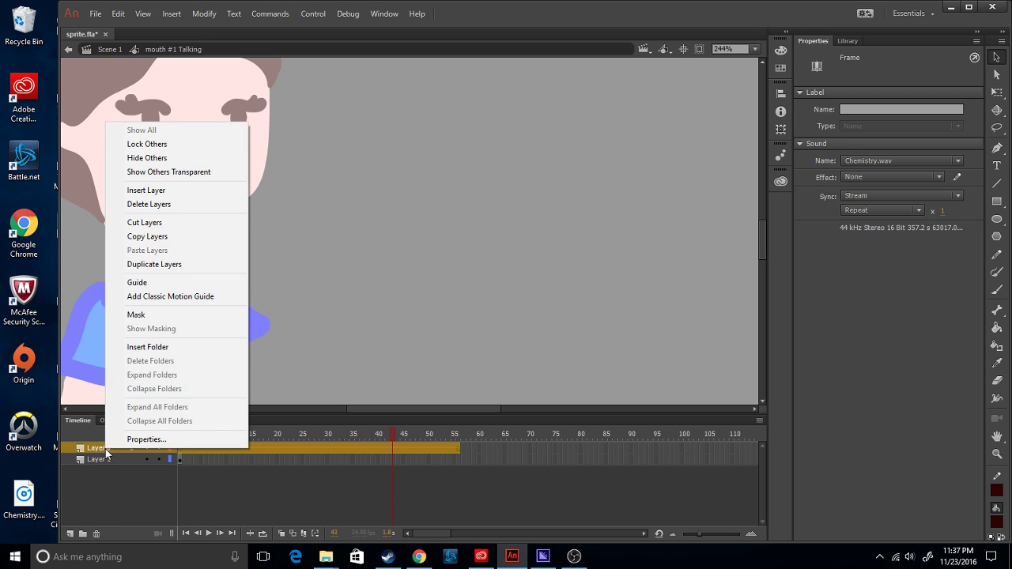
click(180, 204)
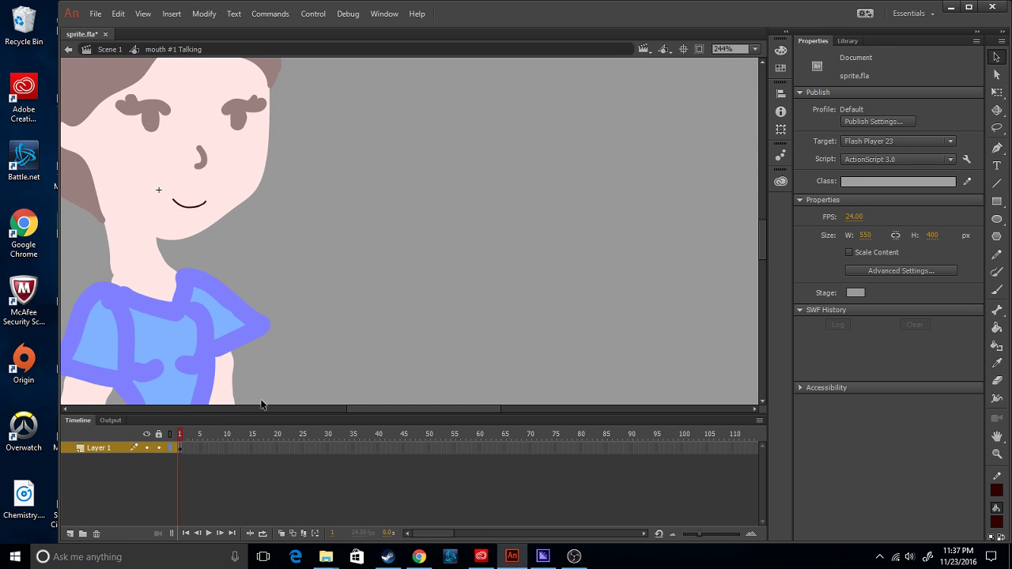
- Switch to Adobe Media Encoder CC 2017 with its empty queue
mouse_move(553, 556)
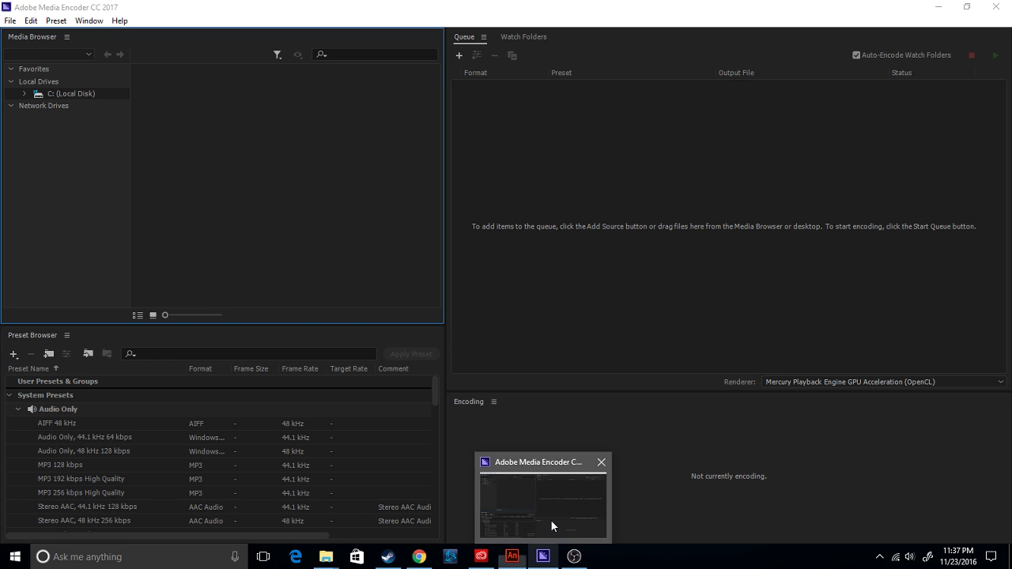
click(550, 519)
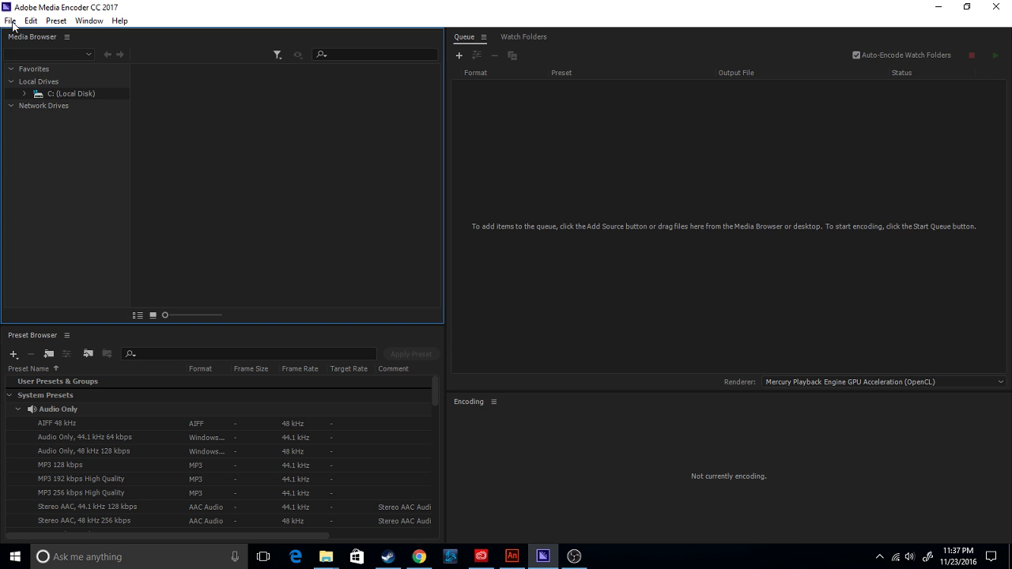
- Close the Videos folder and bring the Voice files folder window forward
click(339, 555)
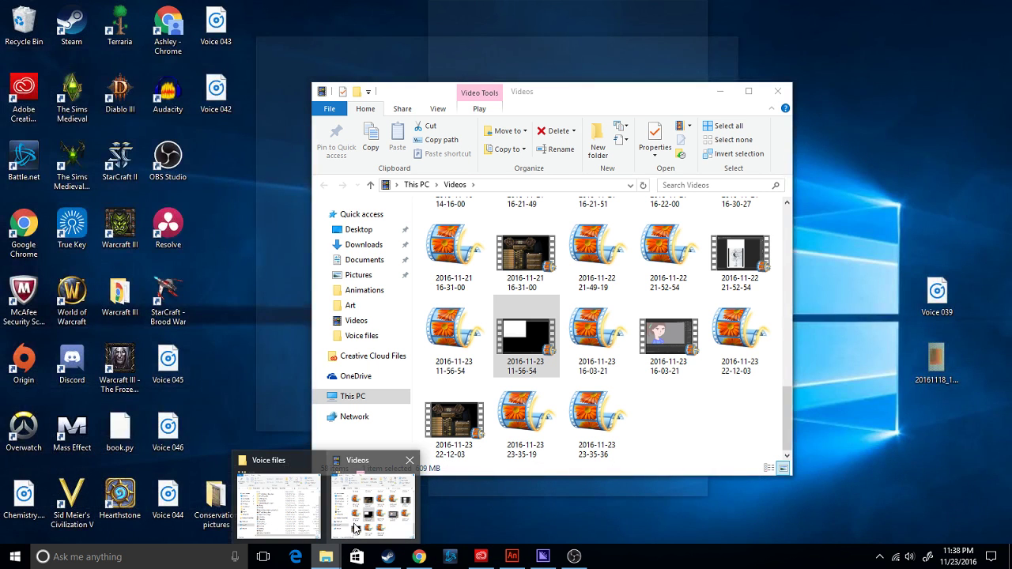
click(372, 506)
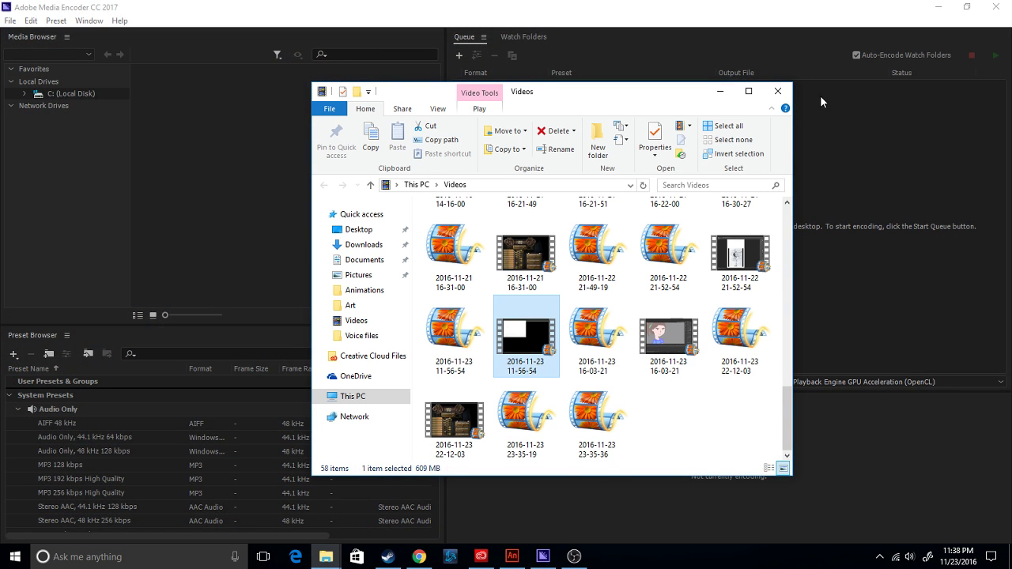
click(778, 91)
mouse_move(324, 562)
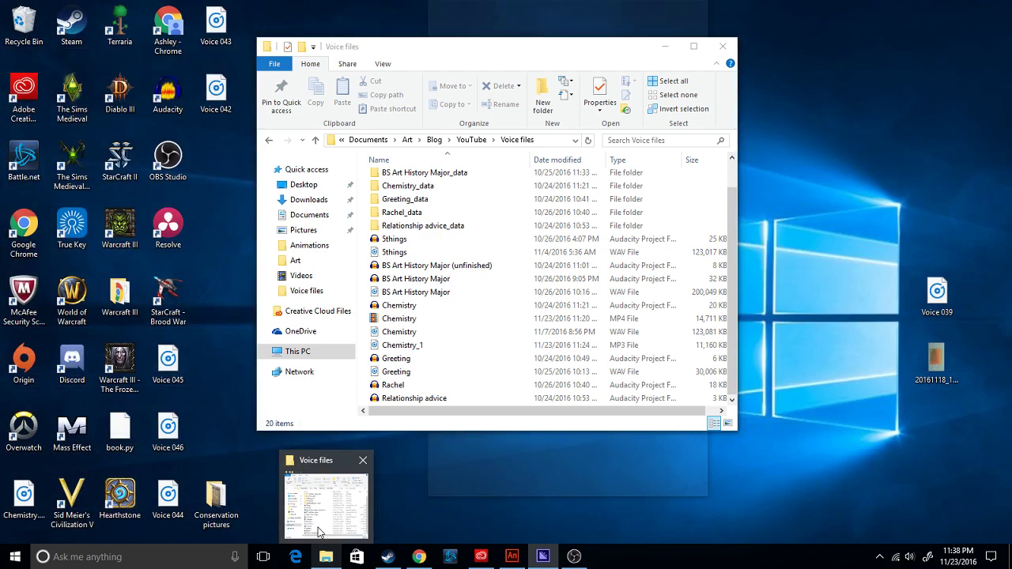
click(326, 506)
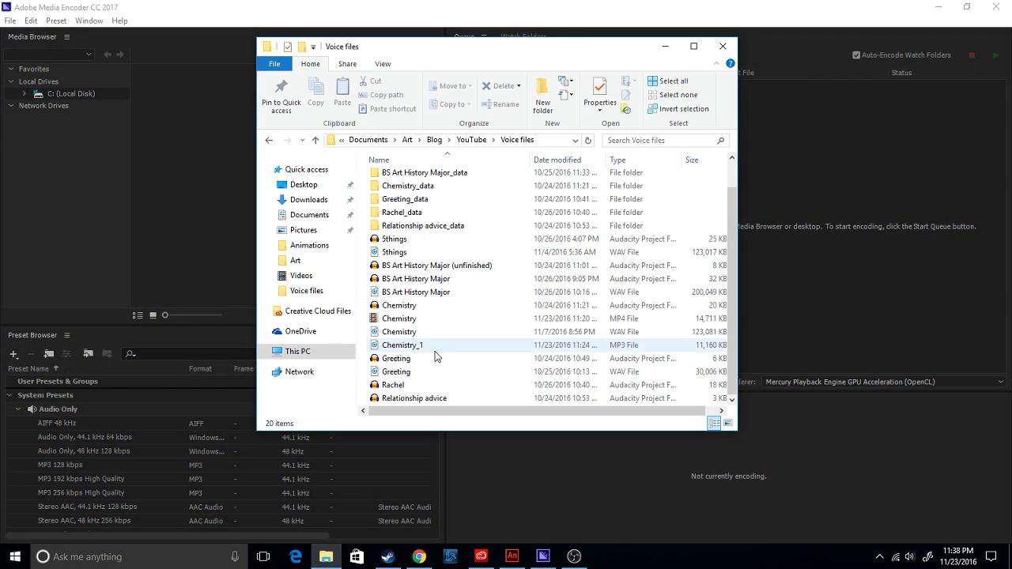
- Drag Greeting.wav into the Media Encoder queue and minimize the folder window
drag(545, 57, 333, 68)
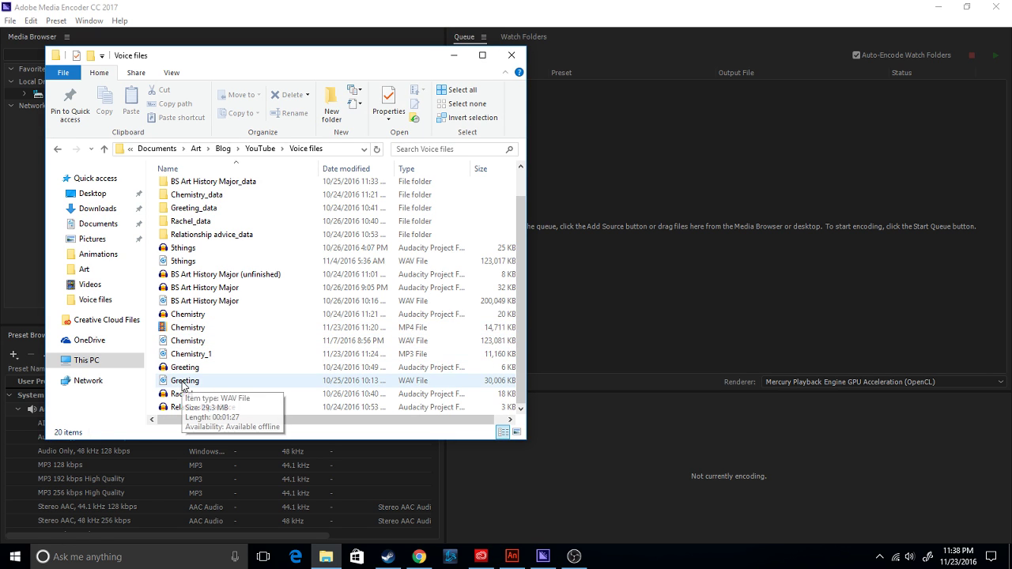
drag(184, 382, 593, 273)
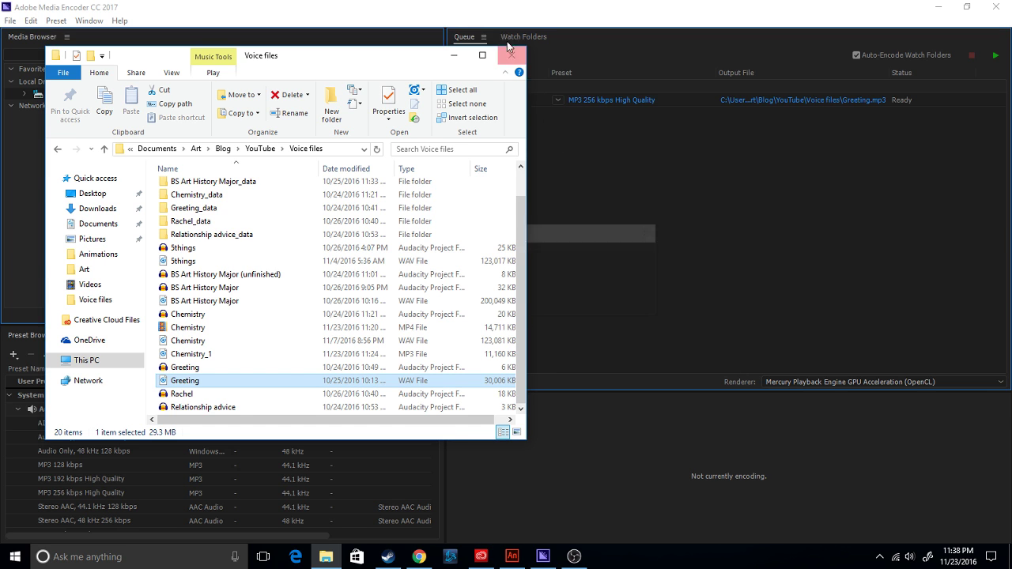
click(454, 55)
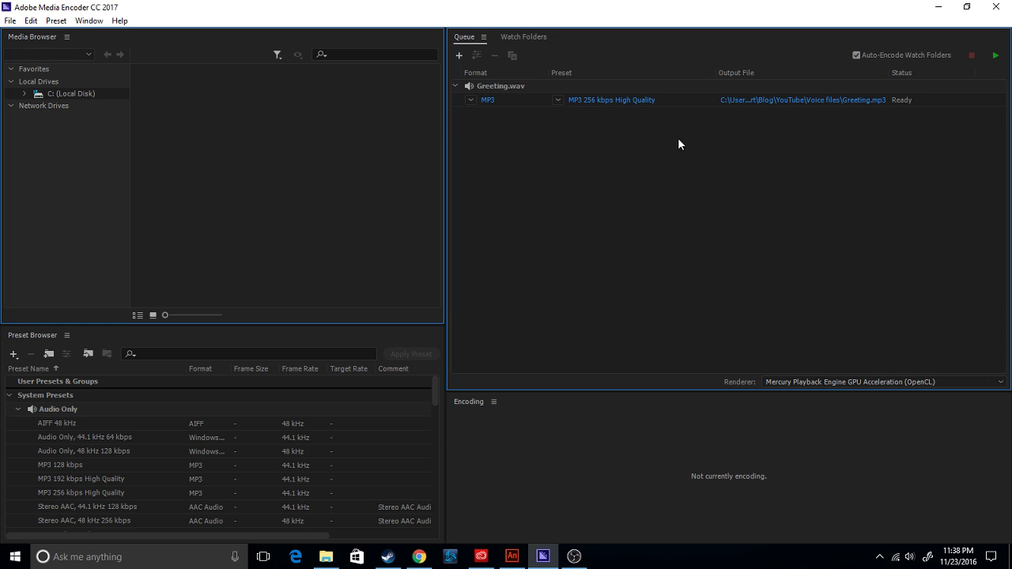
- Apply the Audio Only MP3 256 kbps High Quality preset to Greeting.wav and start the queue
click(17, 410)
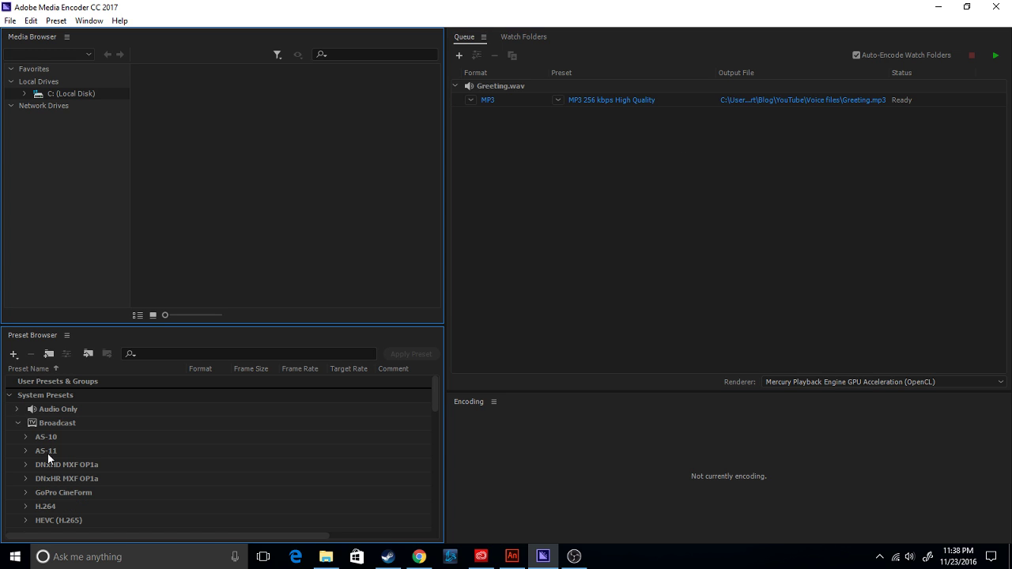
click(18, 410)
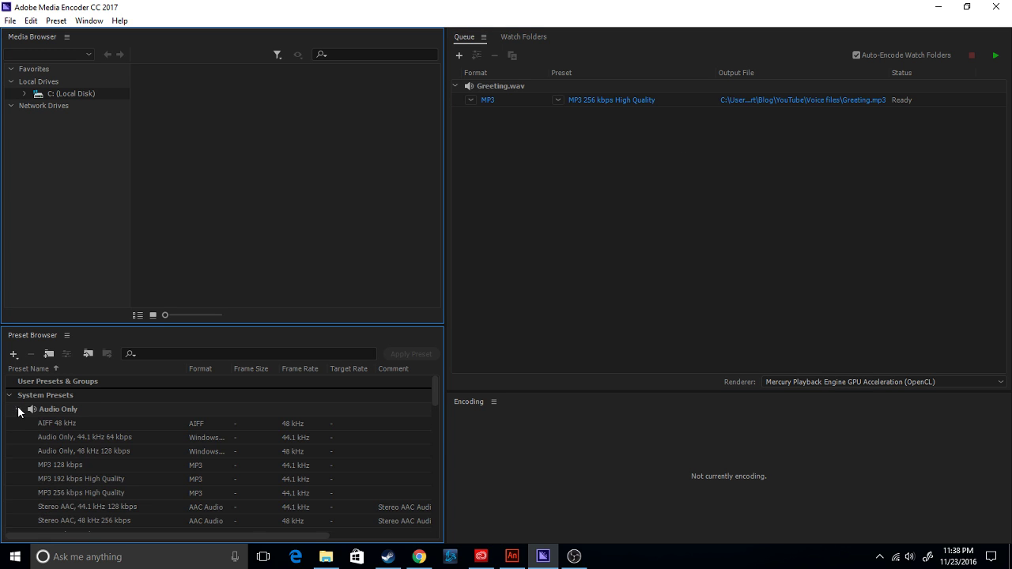
click(114, 492)
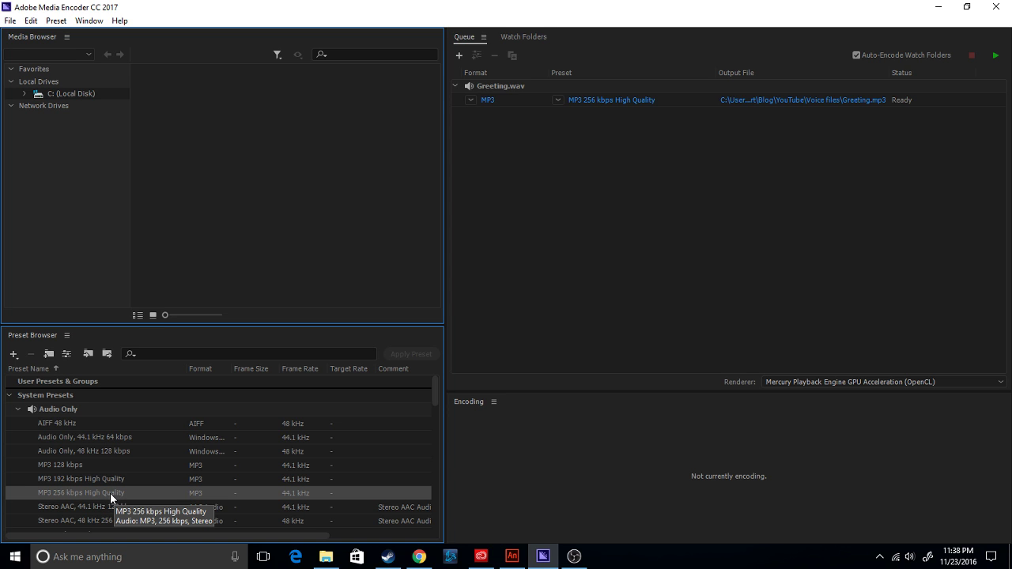
drag(104, 494, 592, 104)
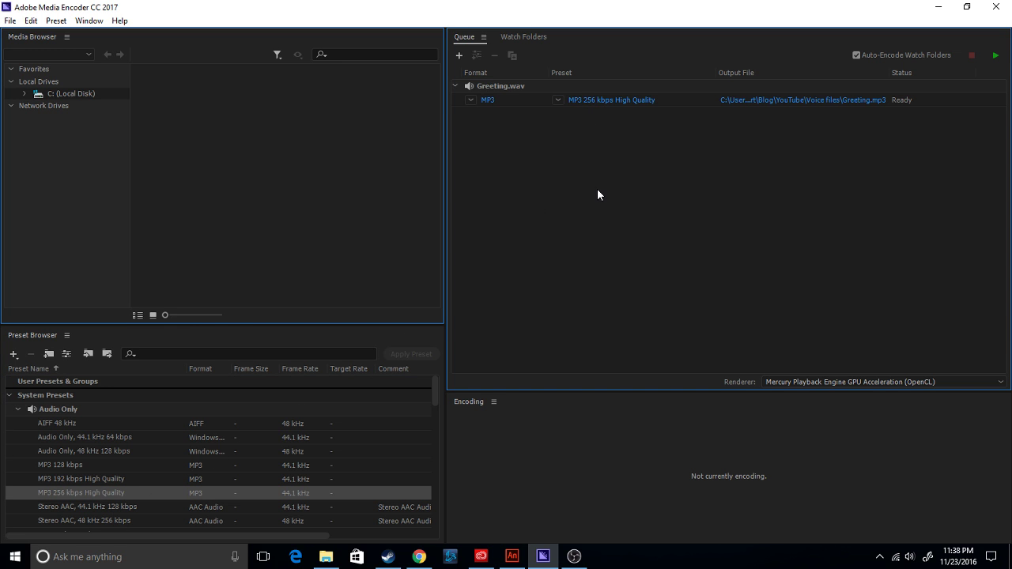
click(996, 55)
- Refresh the Voice files folder and find the new 2,727 KB Greeting MP3
click(330, 558)
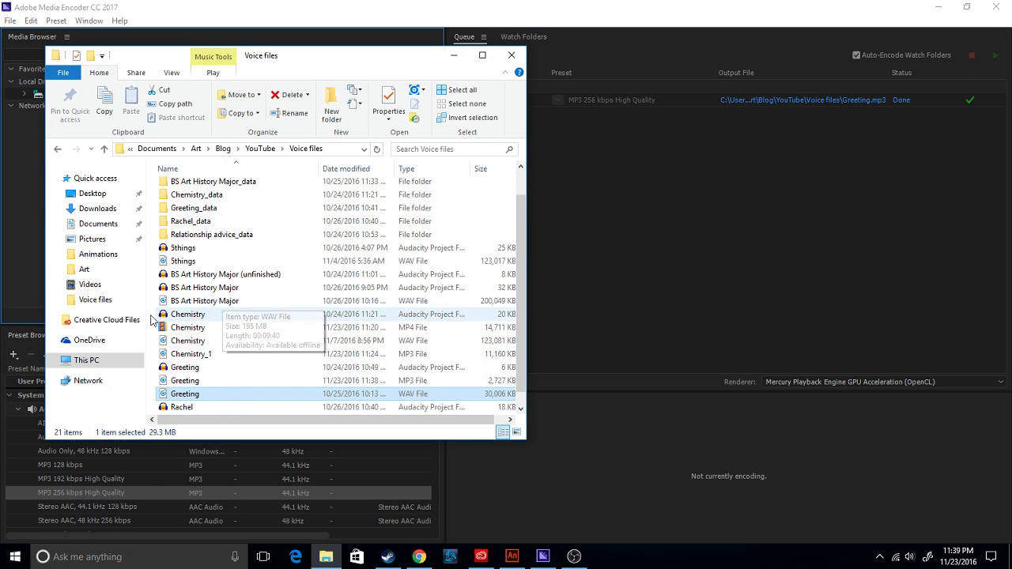
click(95, 301)
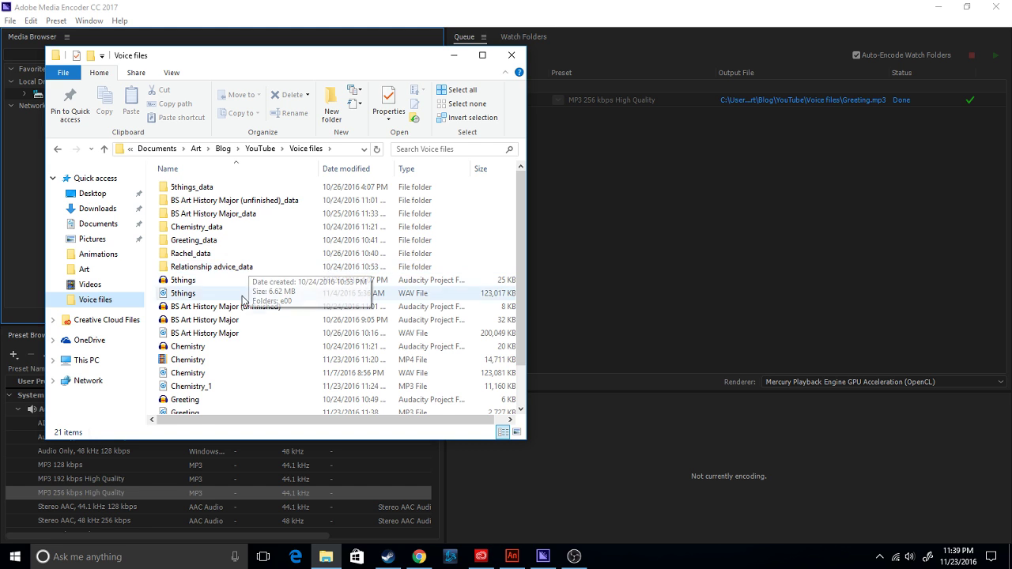
scroll(200, 348, down, 2)
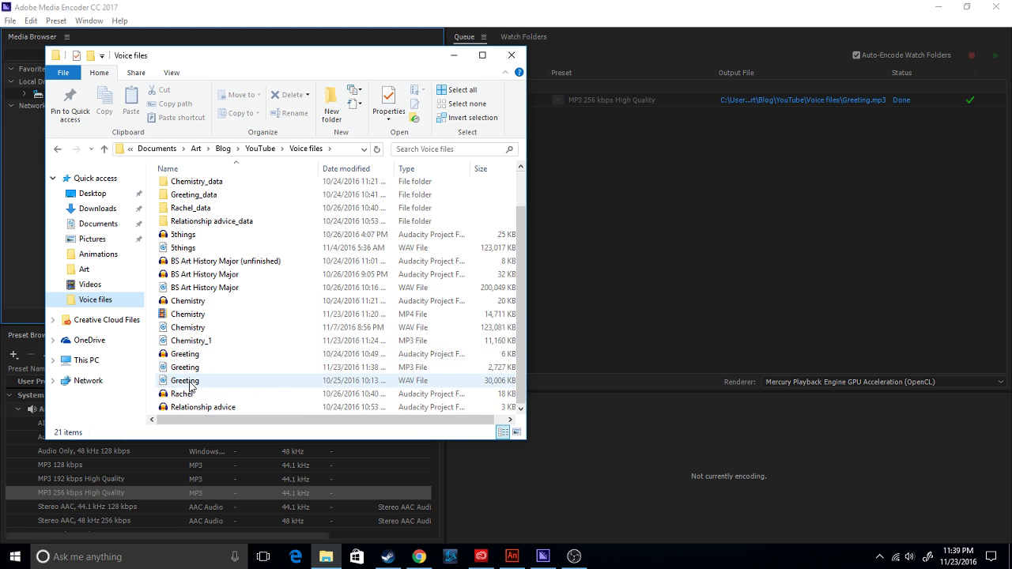
mouse_move(194, 372)
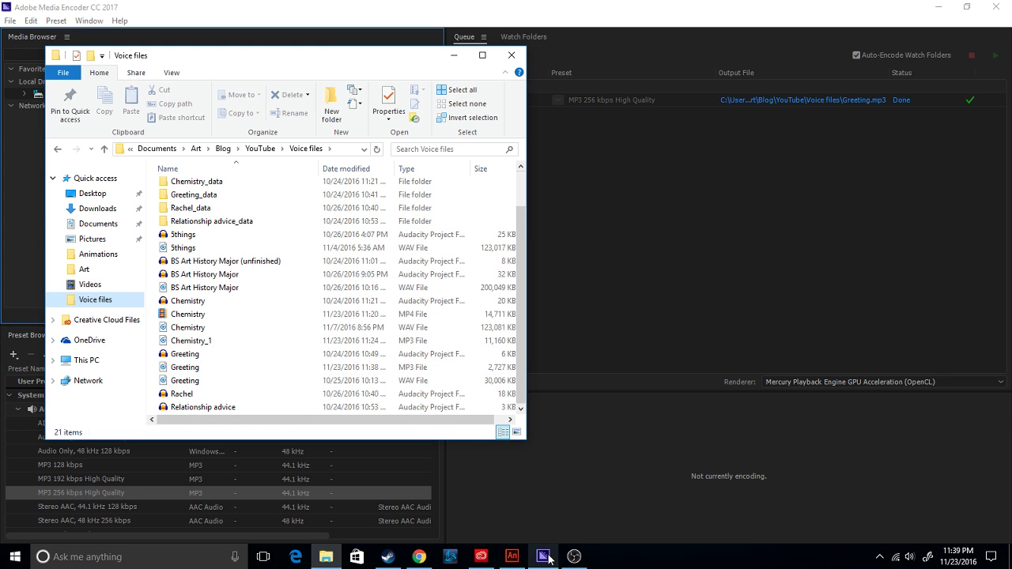
mouse_move(542, 558)
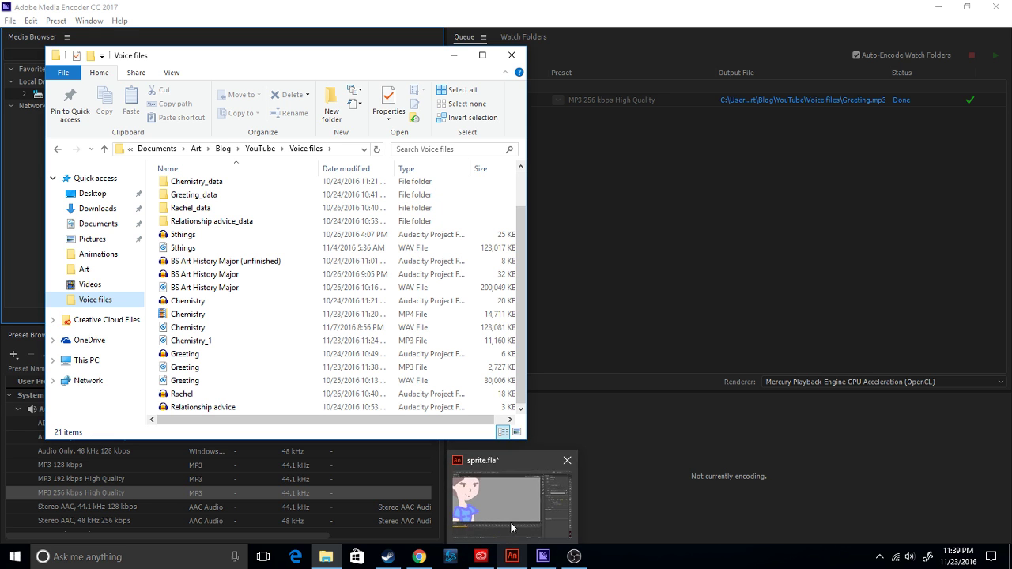
- Back in sprite.fla, insert a new Layer 4 above Layer 1 and select its first frame
click(511, 527)
right_click(105, 448)
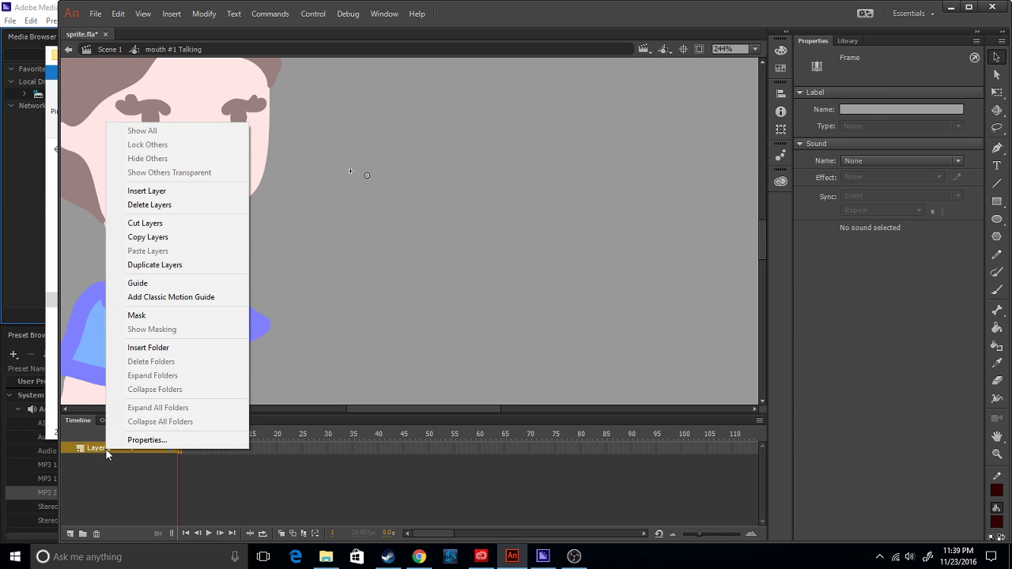
click(130, 193)
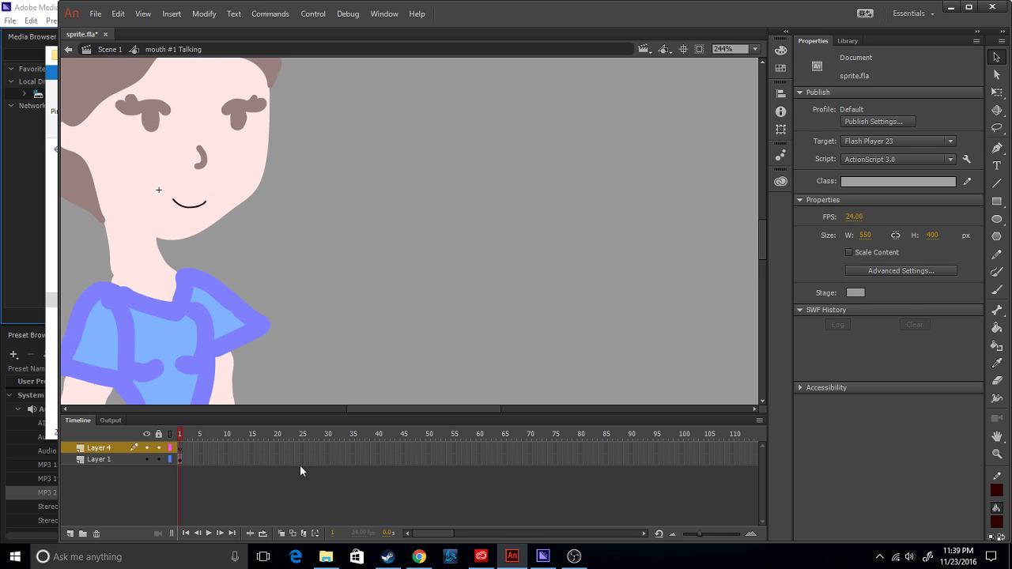
click(103, 459)
click(103, 451)
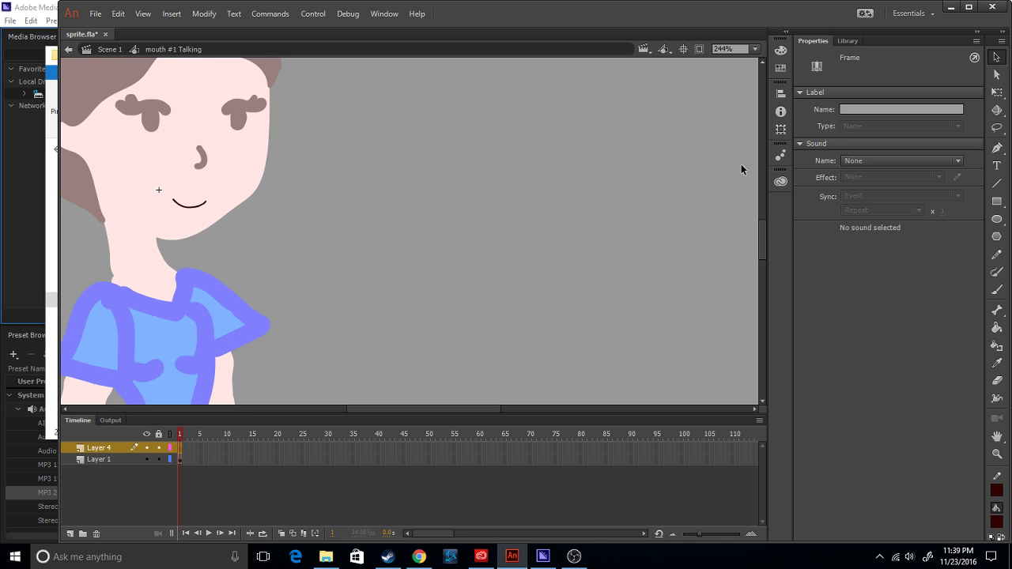
click(884, 156)
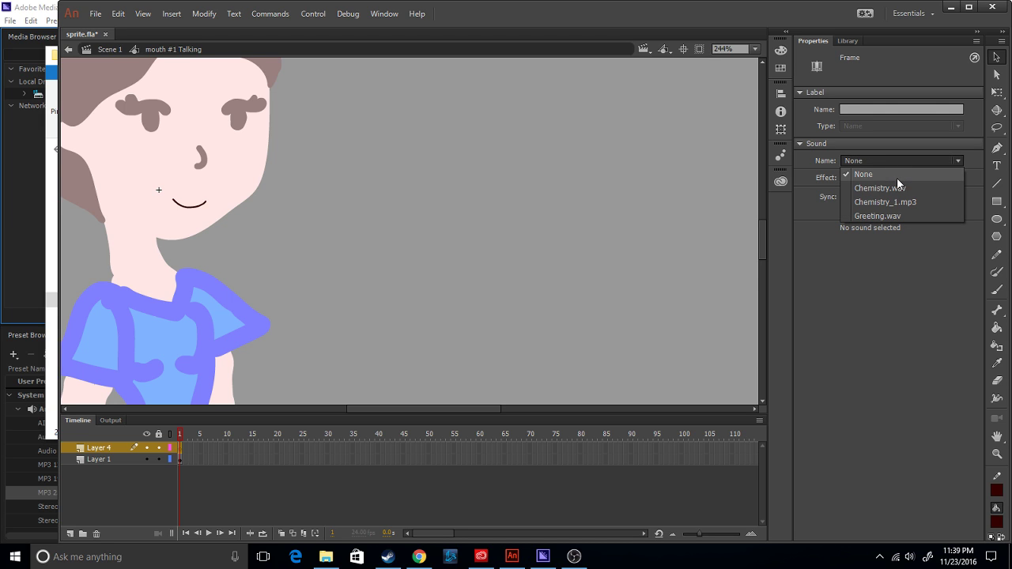
click(898, 155)
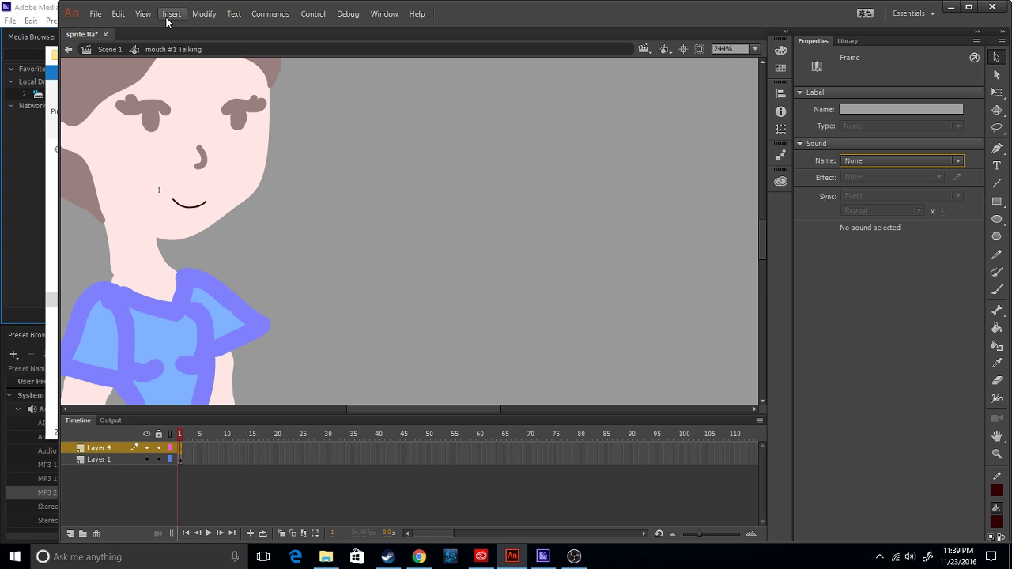
- Import the Greeting MP3 into the library with File > Import > Import to Library
click(96, 13)
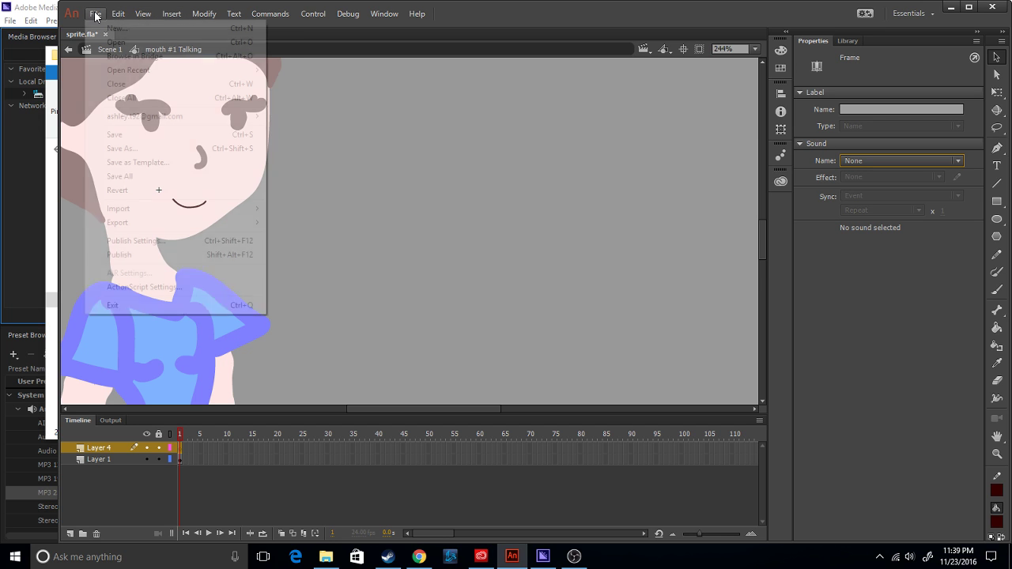
click(96, 14)
click(101, 15)
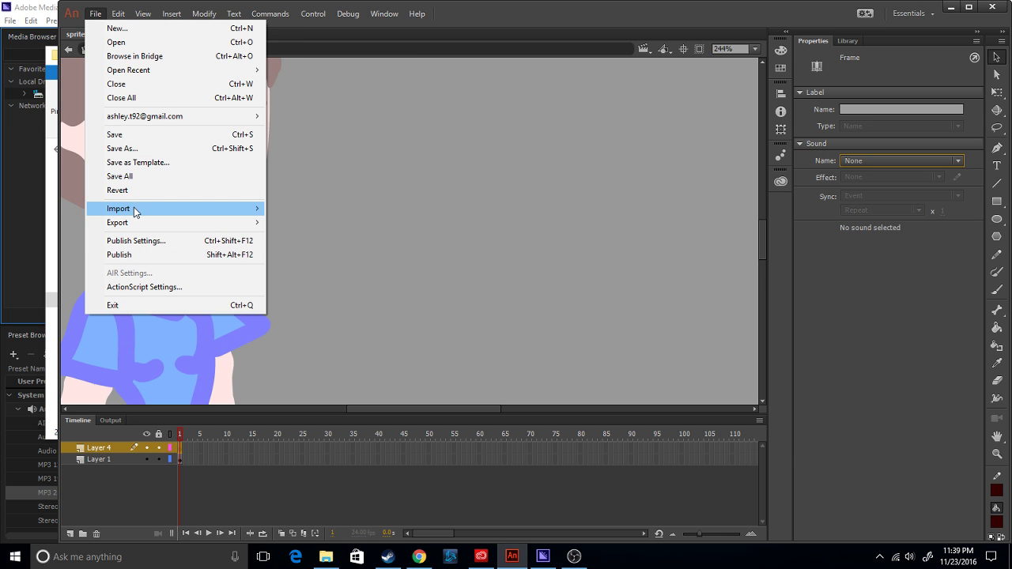
mouse_move(135, 209)
click(320, 223)
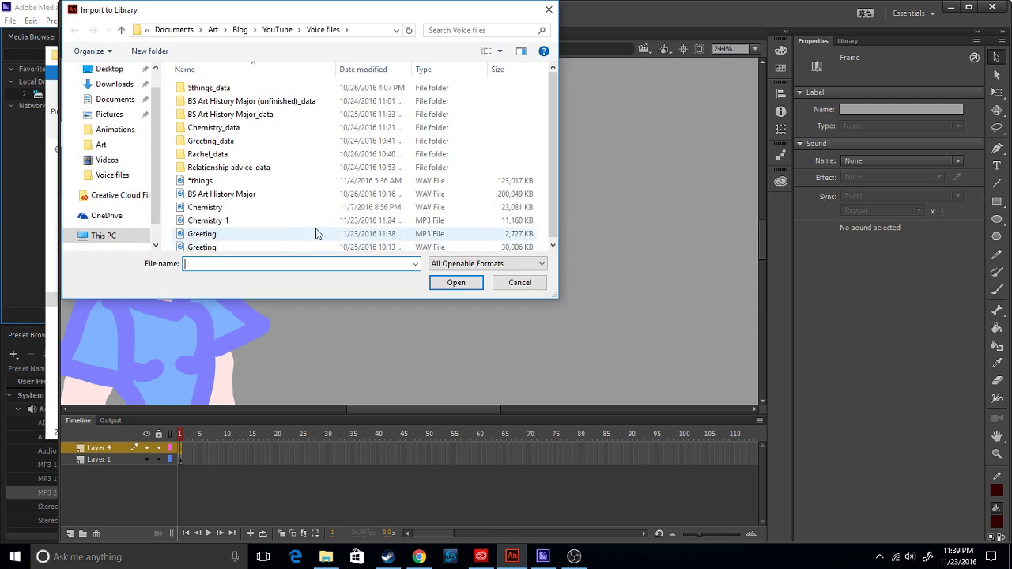
double_click(203, 230)
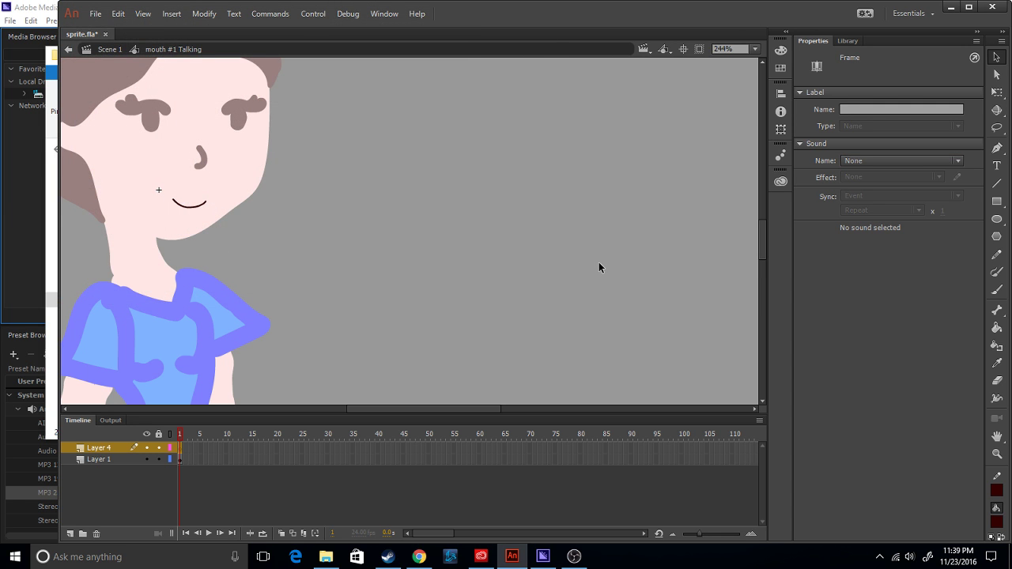
- Set Layer 4's first-frame sound to Greeting.mp3 with Stream sync
click(865, 161)
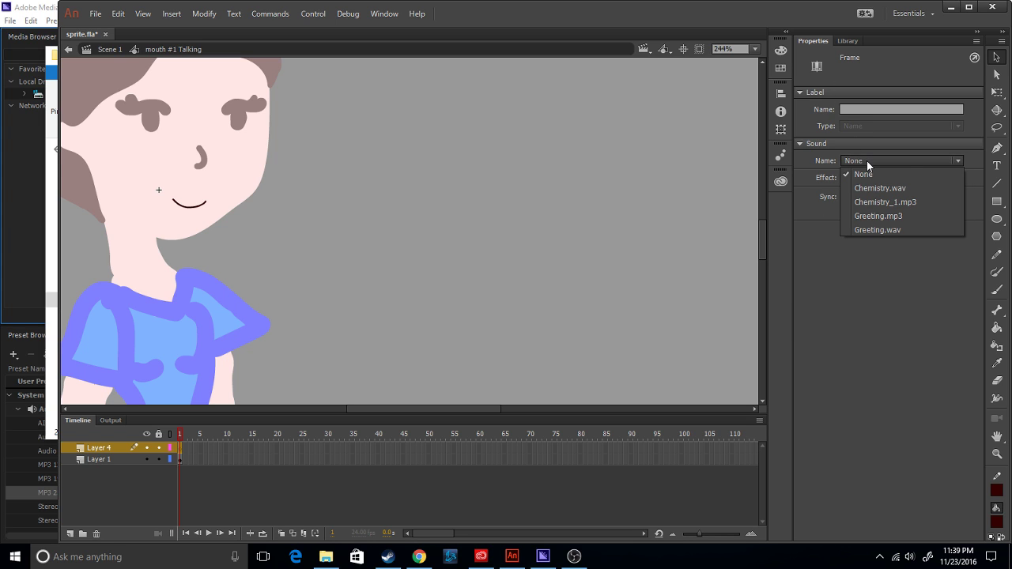
click(878, 216)
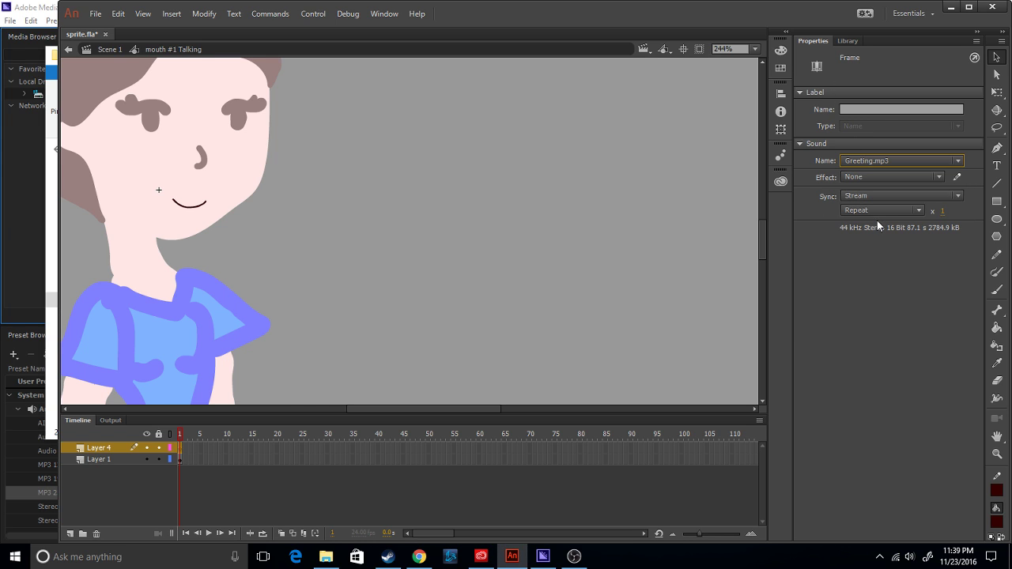
click(180, 447)
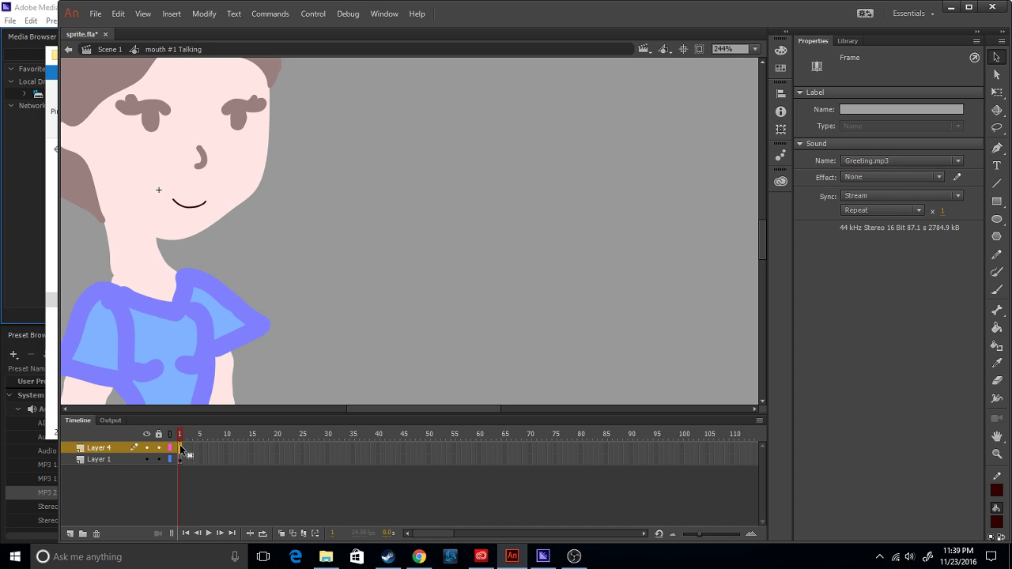
- Extend Layer 4 with frames to frame 45 and play the timeline to hear the greeting
click(402, 448)
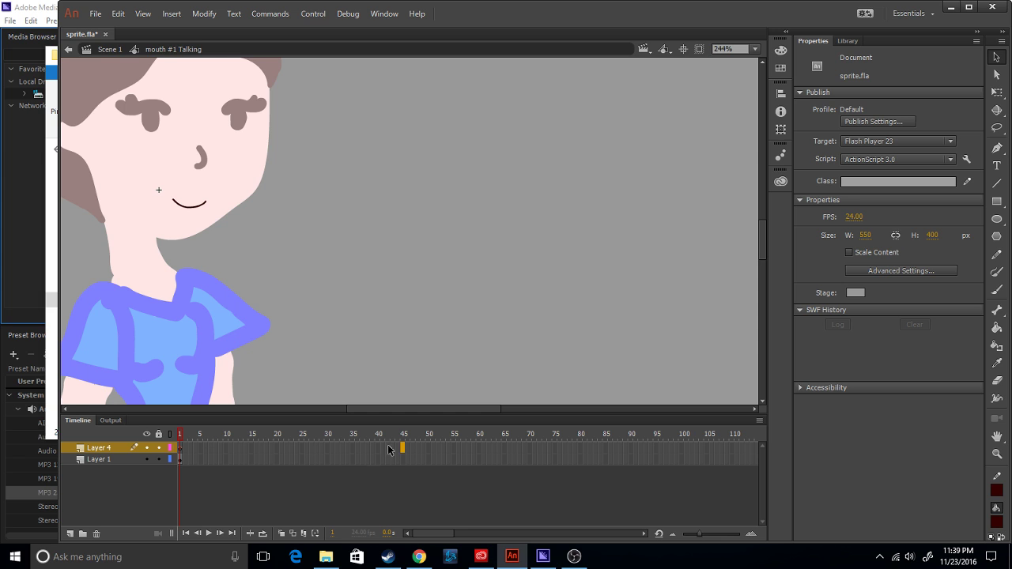
right_click(403, 448)
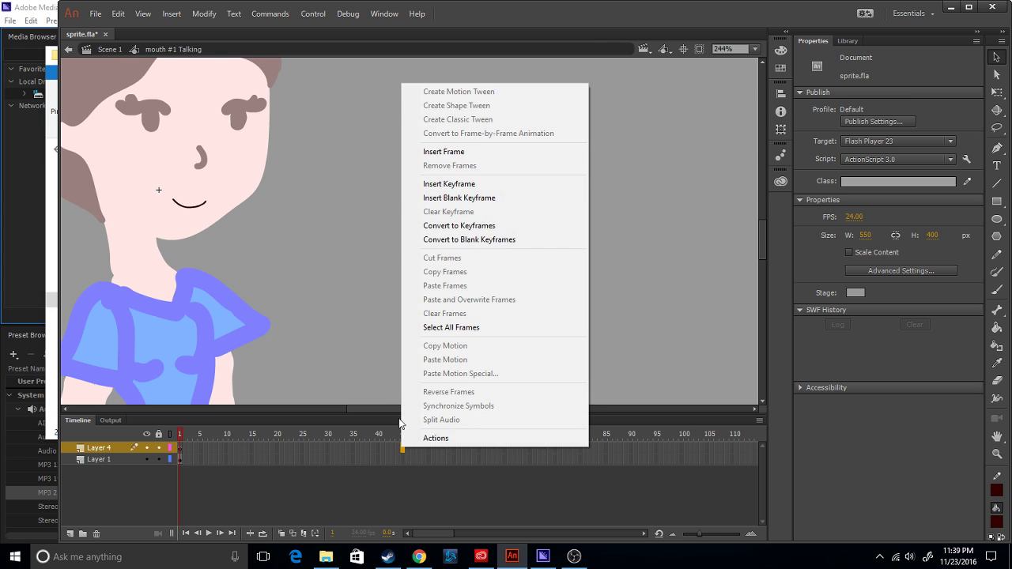
click(453, 152)
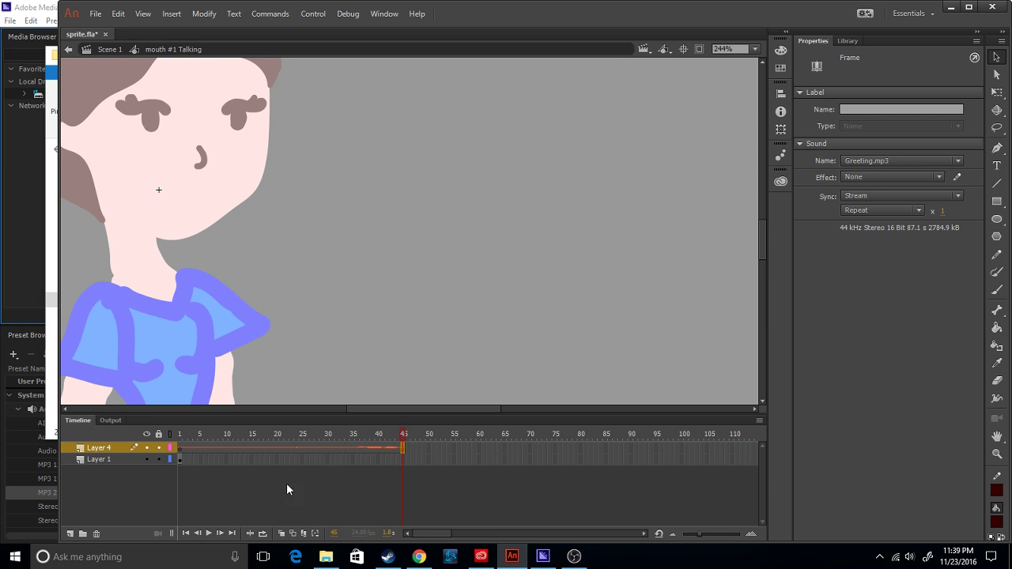
click(208, 533)
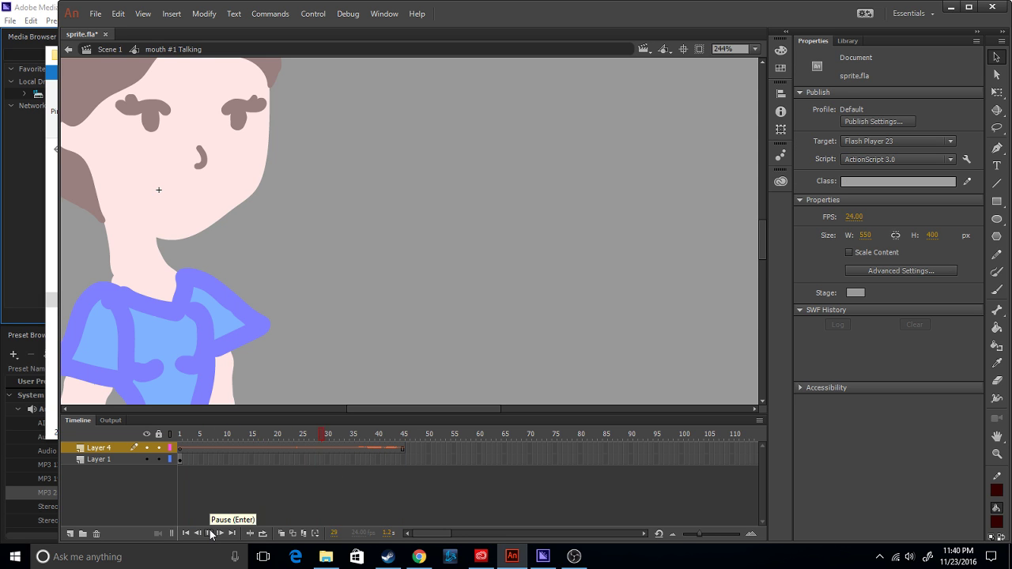